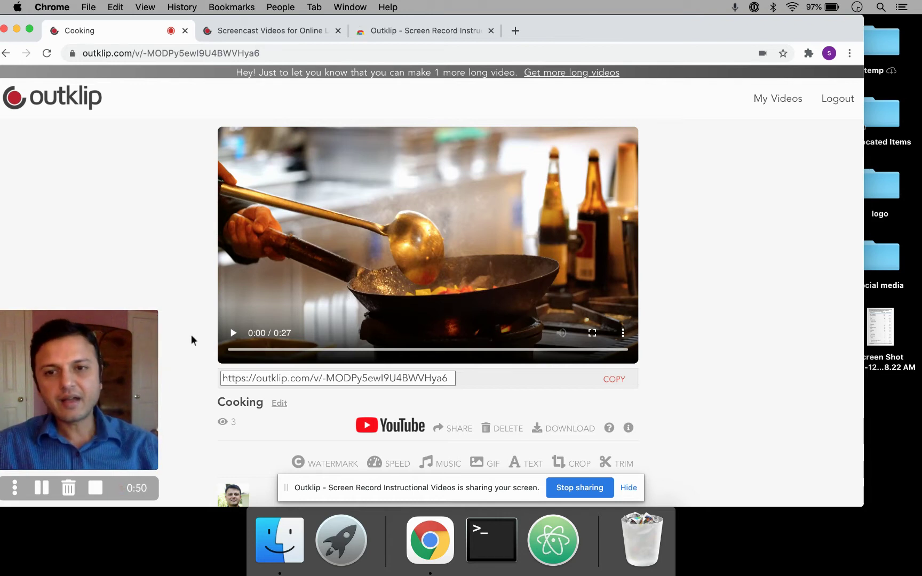
# Play the Cooking video, pause it at 0:07, and switch to the Upload Video page
pyautogui.click(233, 334)
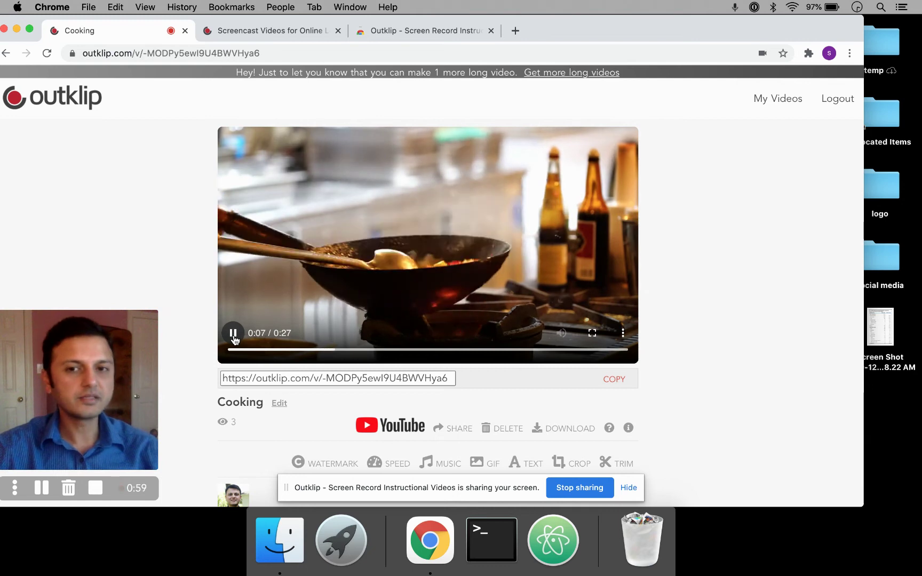
pyautogui.click(234, 337)
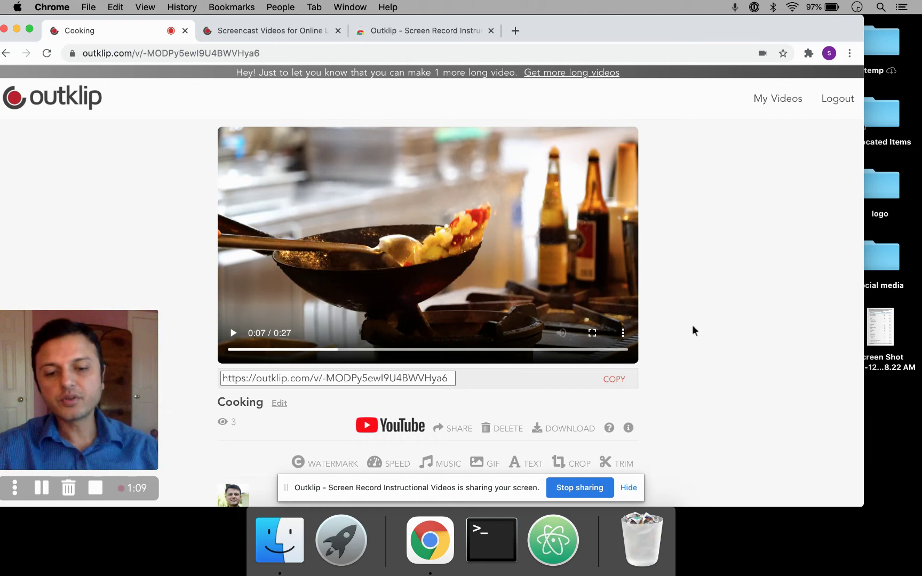
pyautogui.click(254, 32)
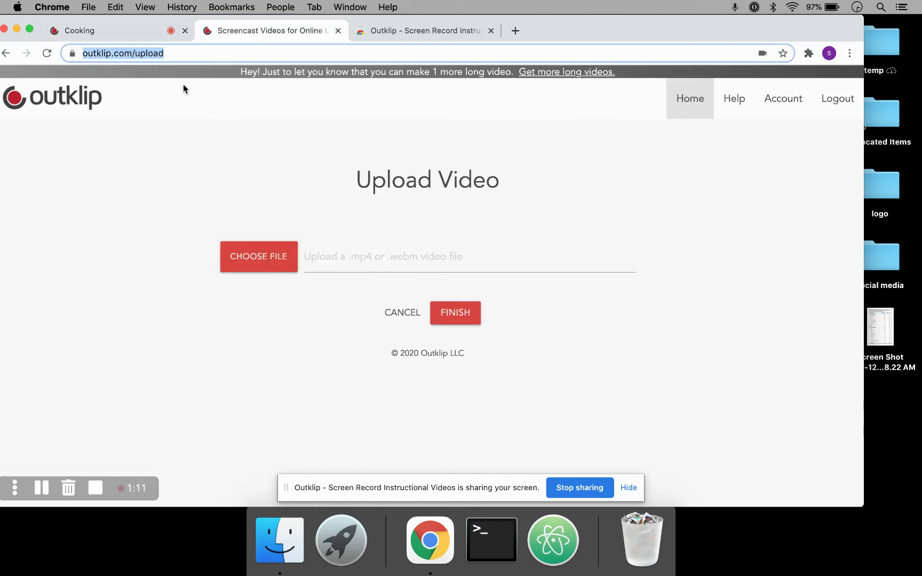
# Glance at the extension's Chrome Web Store listing, then return to the Cooking video page
pyautogui.click(160, 91)
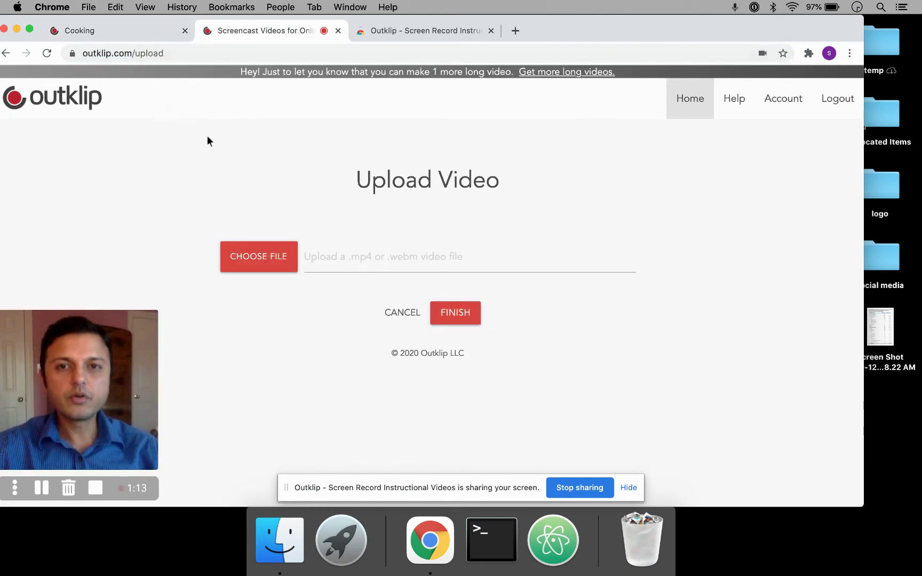
pyautogui.click(427, 35)
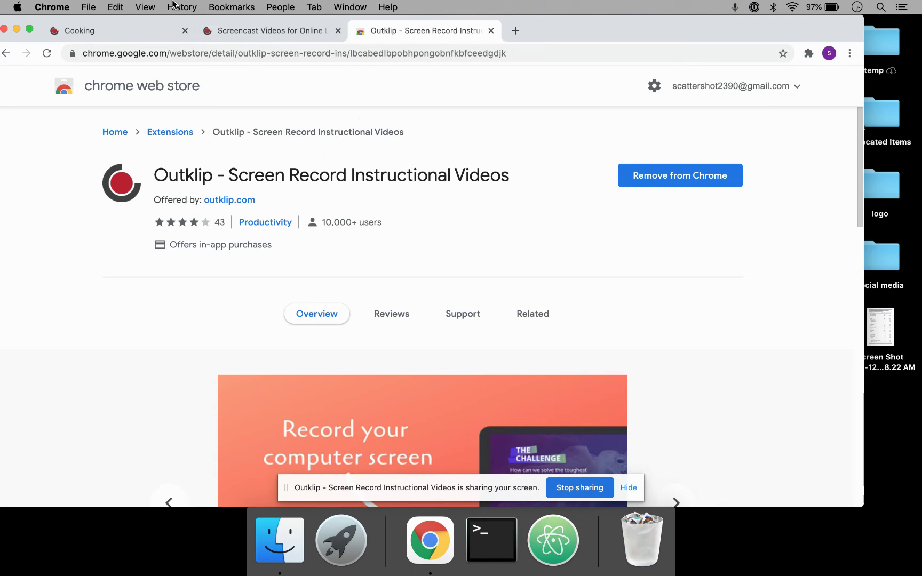
pyautogui.click(126, 32)
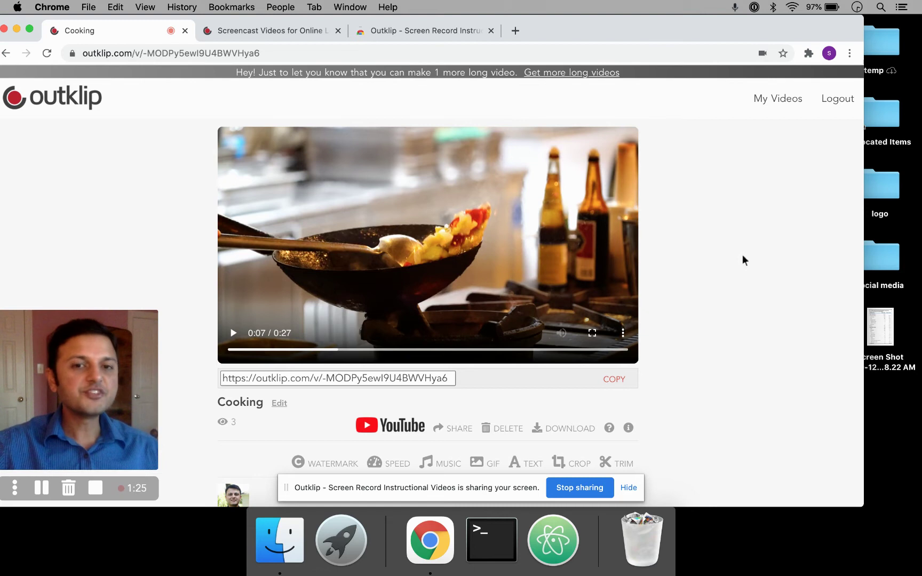
pyautogui.scroll(-1, 740, 258)
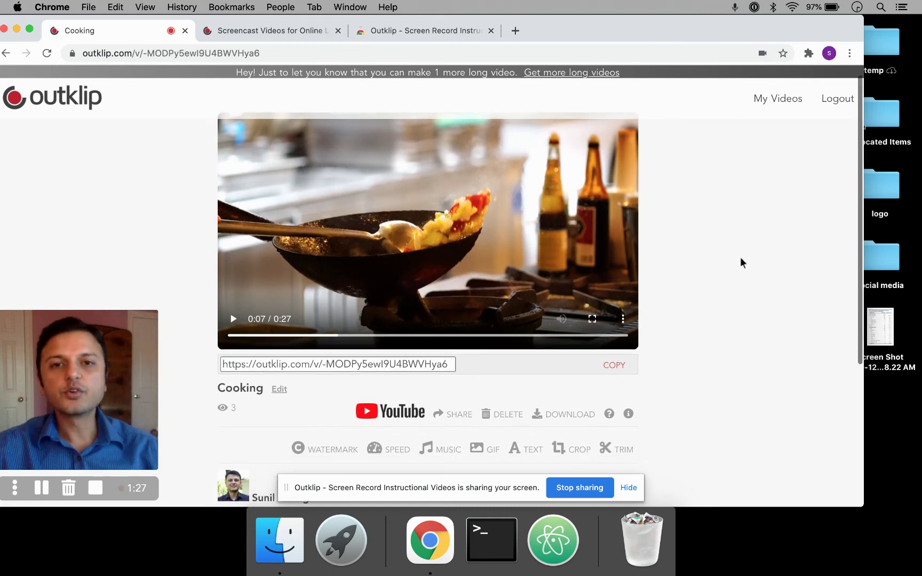
pyautogui.scroll(-1, 740, 257)
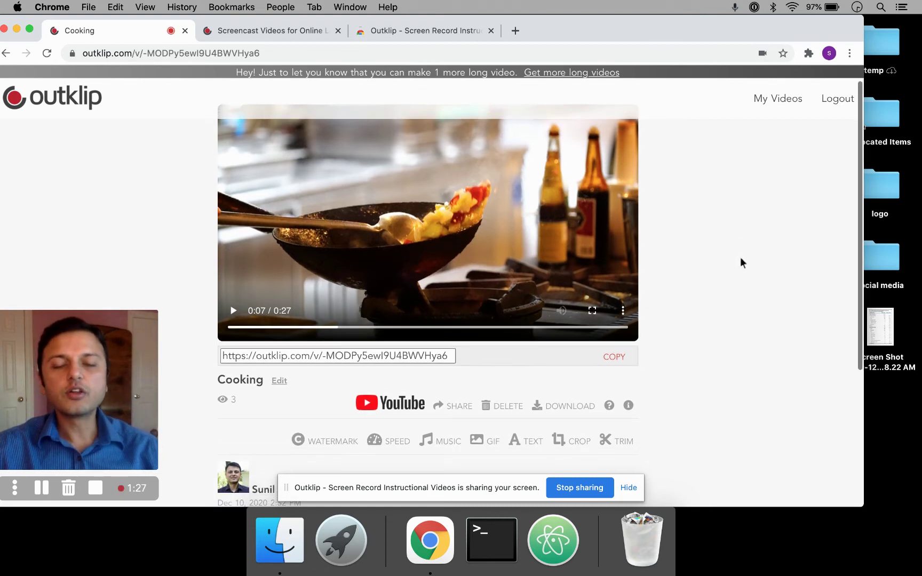
# Open the Cooking video's speed editor and add a second part
pyautogui.click(394, 443)
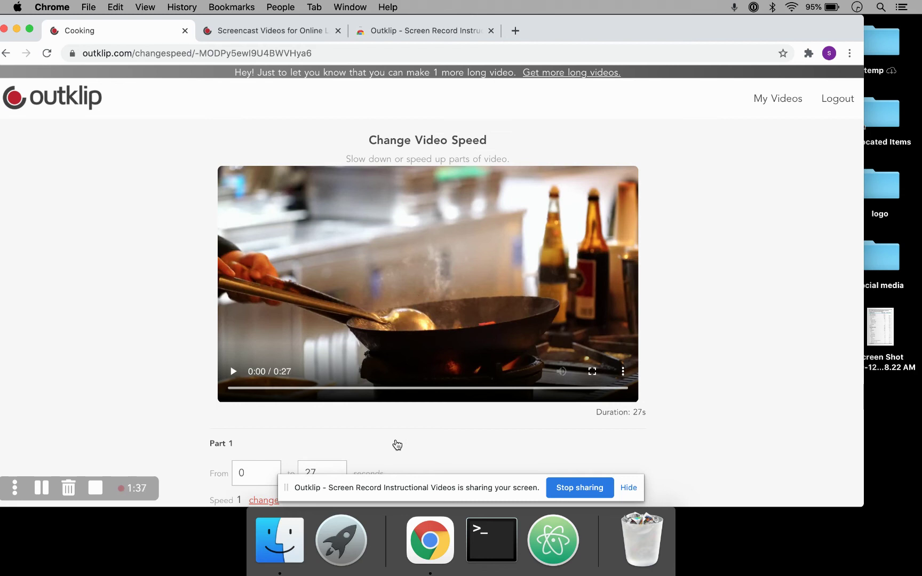
pyautogui.scroll(-5, 397, 445)
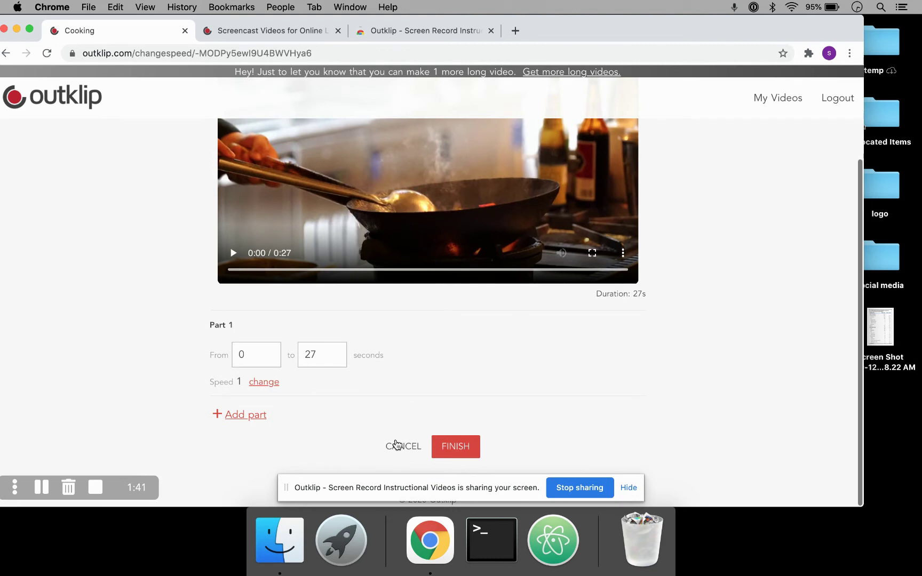
pyautogui.click(248, 417)
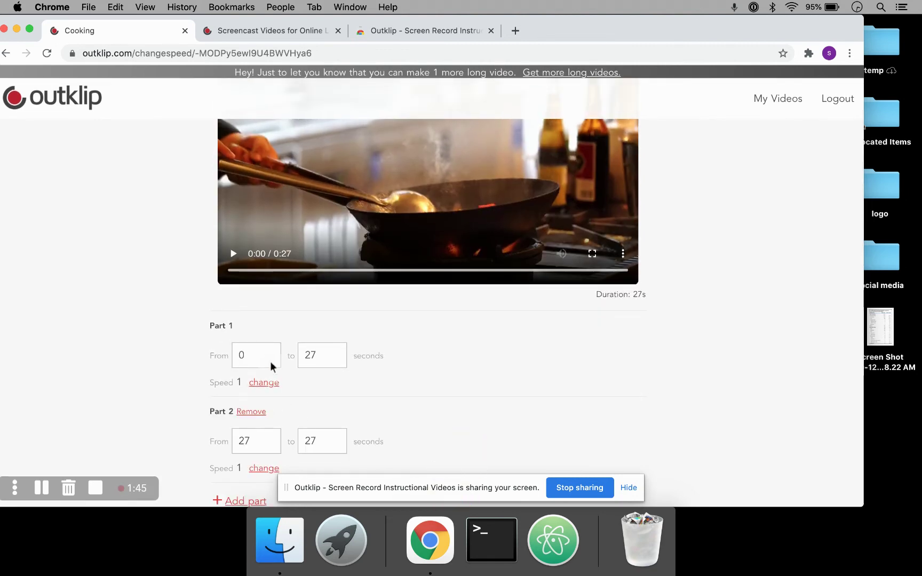
# Set Part 1 to end at 7 seconds and Part 2 to start at 8 seconds
pyautogui.doubleClick(319, 355)
pyautogui.write('7')
pyautogui.click(483, 348)
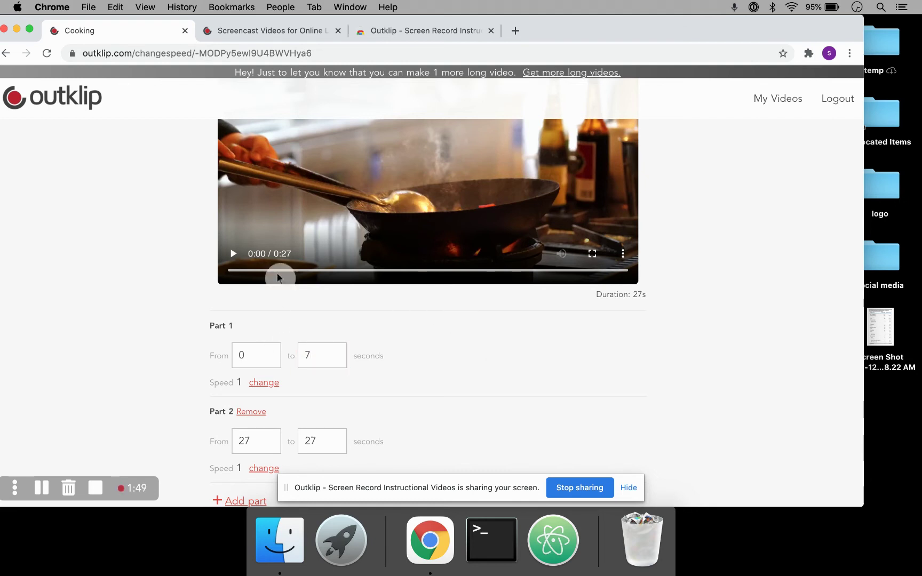
pyautogui.doubleClick(250, 432)
pyautogui.write('8')
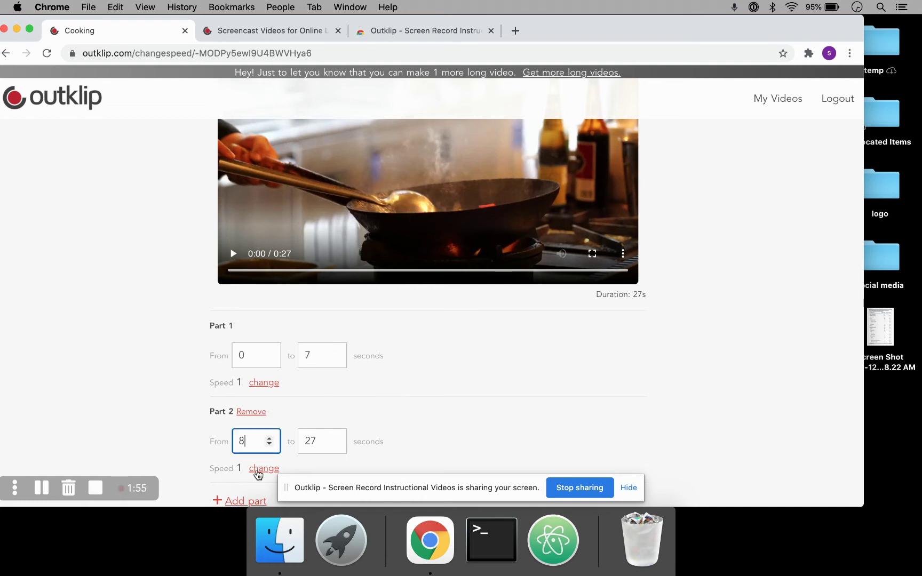
pyautogui.click(376, 411)
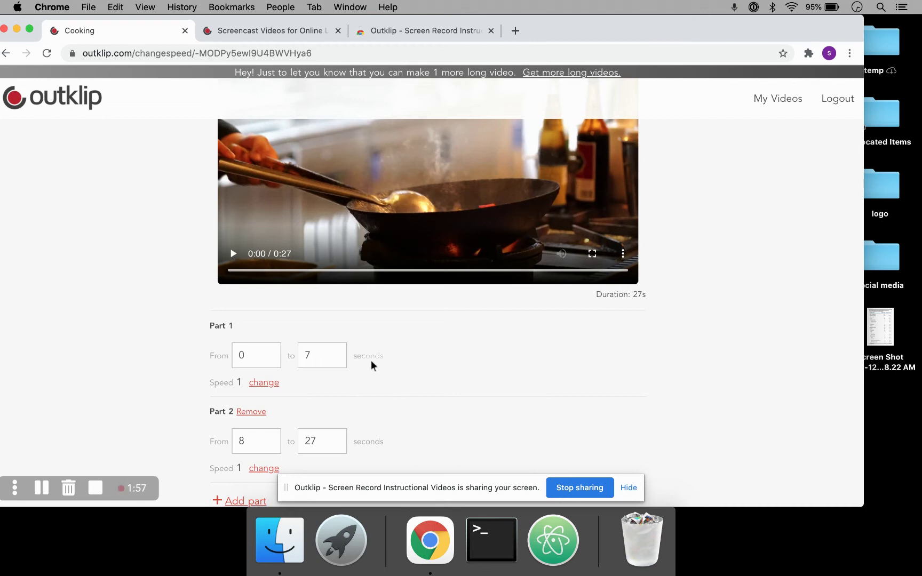
pyautogui.click(269, 383)
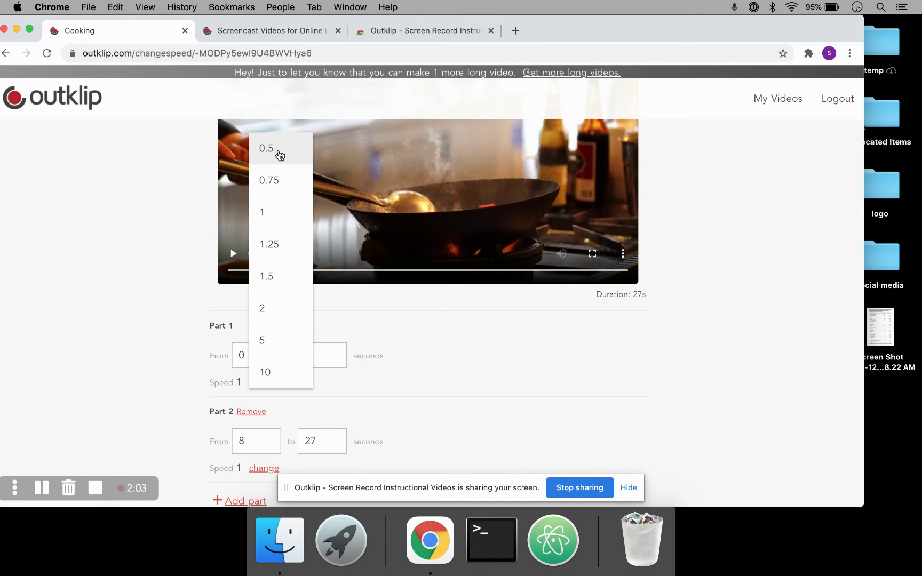
# Set Part 1 to 0.5x speed and Part 2 to 10x, cutting duration to 16 seconds
pyautogui.click(267, 149)
pyautogui.scroll(-2, 372, 341)
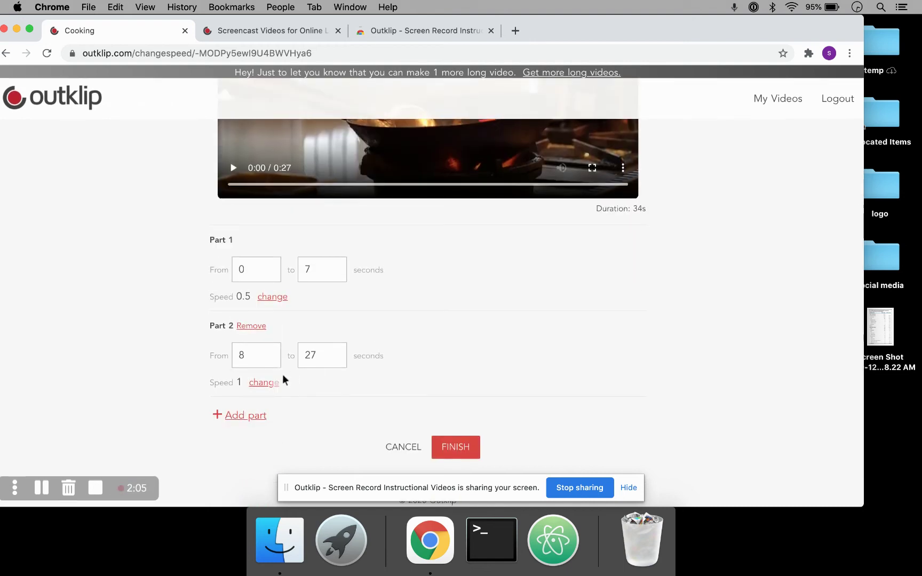
pyautogui.click(271, 384)
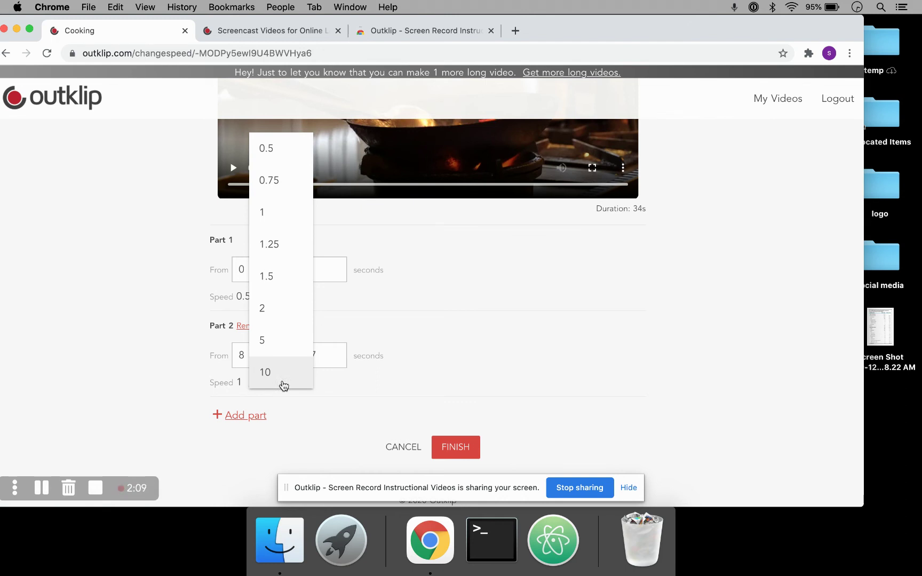
pyautogui.click(282, 384)
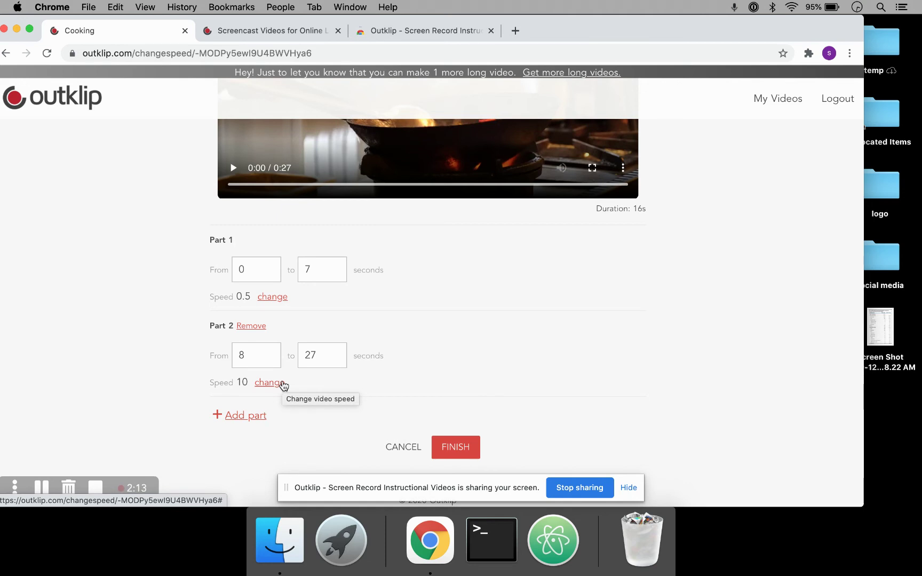
pyautogui.scroll(2, 456, 350)
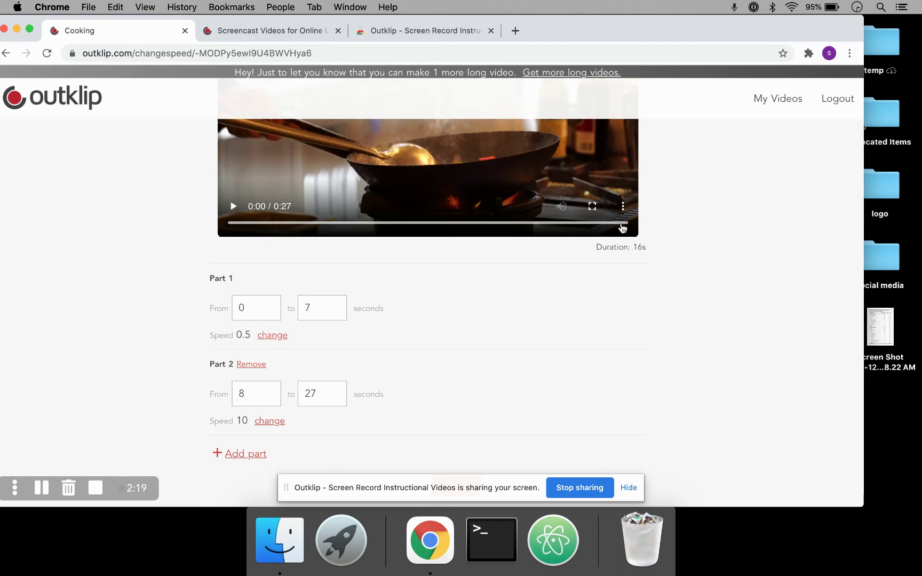
# Play the re-timed Cooking preview through to its end at 0:27
pyautogui.moveTo(644, 245); pyautogui.dragTo(602, 245)
pyautogui.click(619, 285)
pyautogui.scroll(3, 619, 285)
pyautogui.scroll(3, 559, 344)
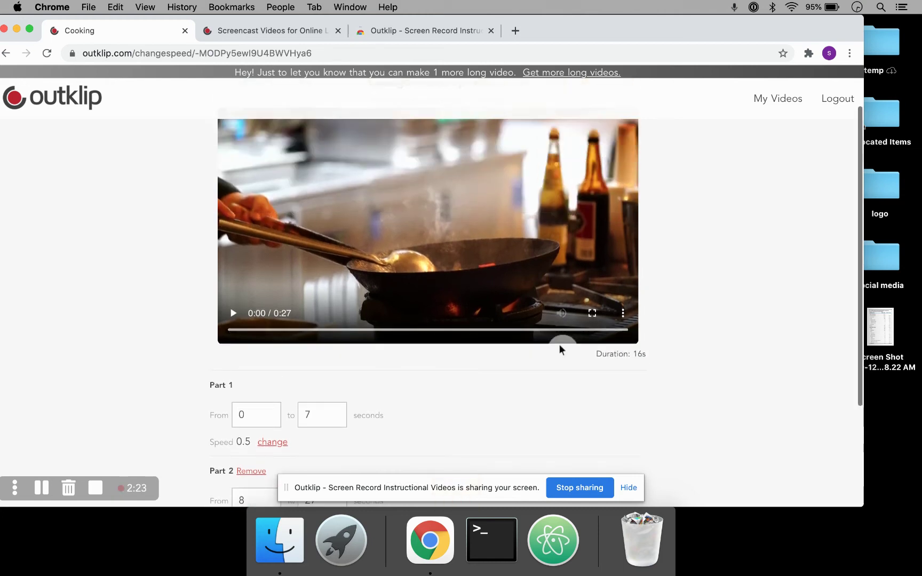
pyautogui.scroll(-5, 399, 415)
pyautogui.scroll(5, 399, 415)
pyautogui.click(232, 315)
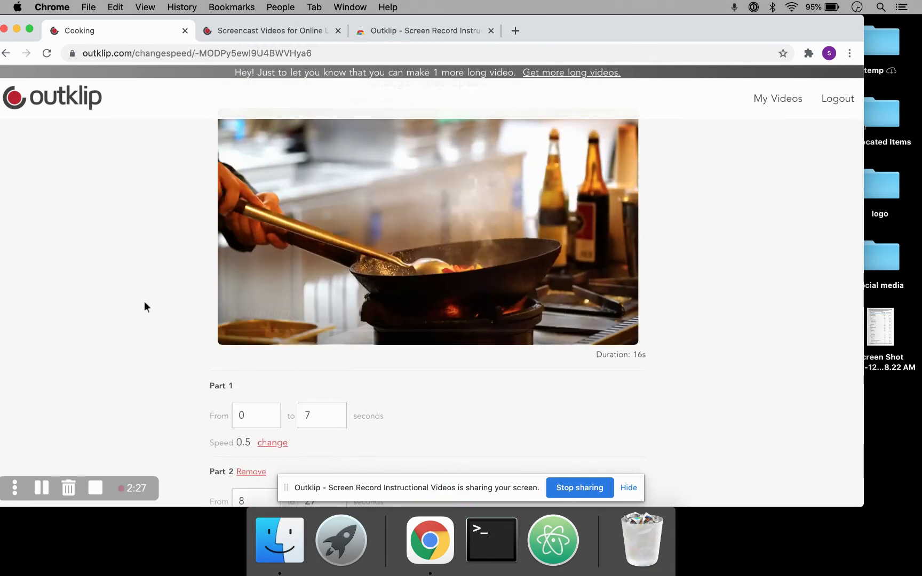
pyautogui.scroll(1, 145, 304)
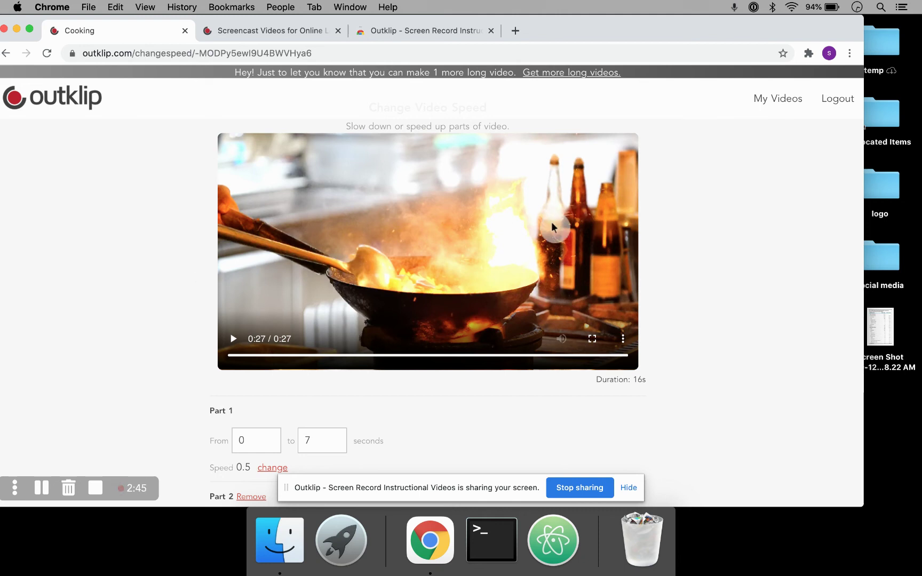
pyautogui.scroll(-3, 602, 341)
pyautogui.scroll(4, 600, 343)
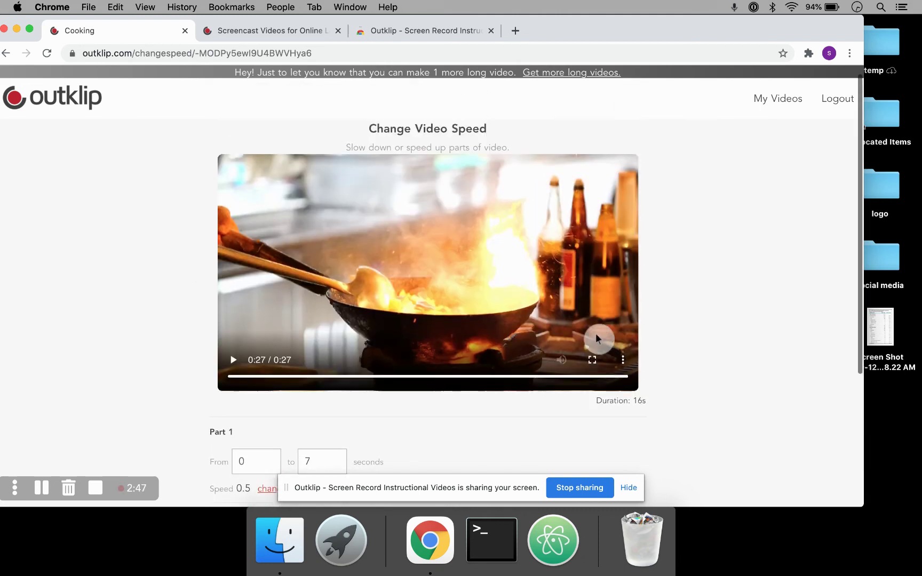
pyautogui.scroll(-4, 400, 430)
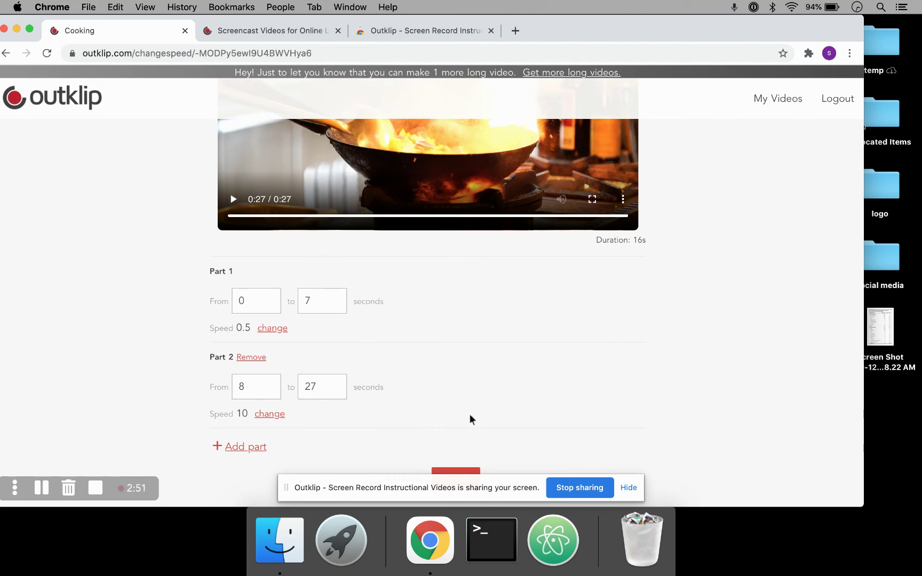
pyautogui.scroll(-1, 469, 414)
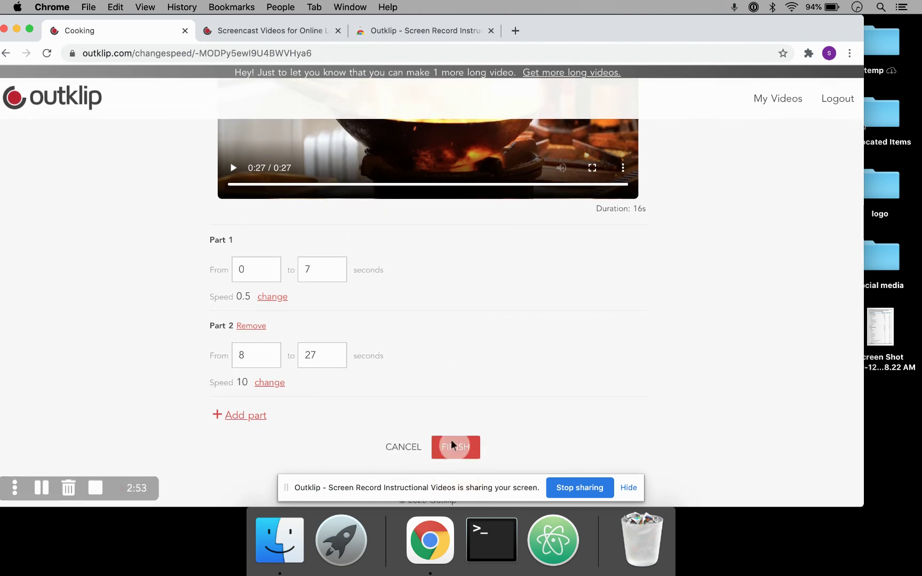
# Finish the edit so the 0.5x/10x speed changes are processed into a new 17-second video
pyautogui.click(451, 443)
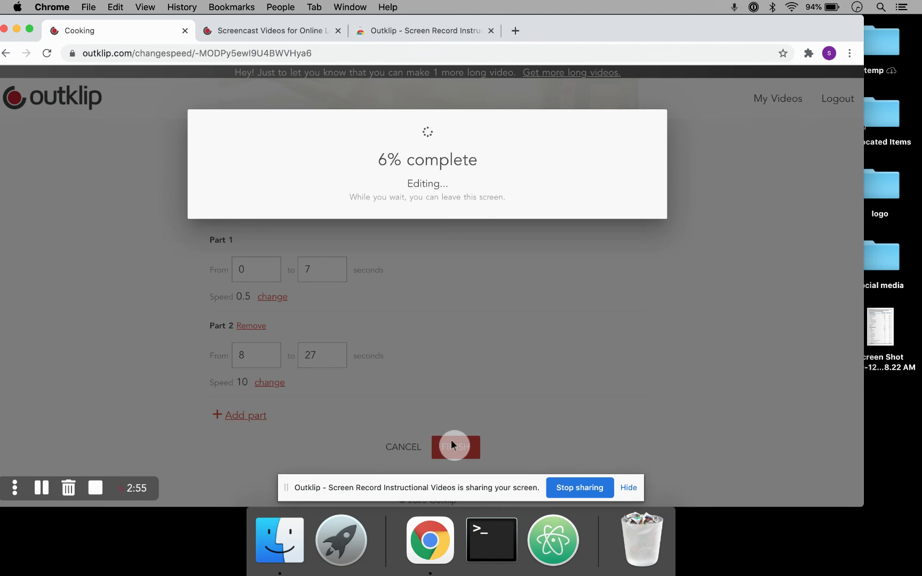